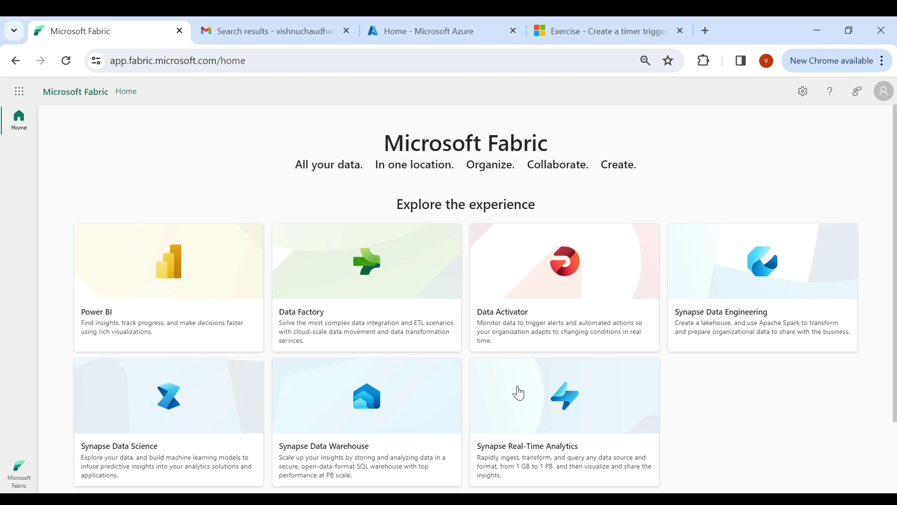
Switch to Data Engineering, open Sales Workspace, and filter its items by 'lak'.
{"action": "left_click", "coordinate": [16, 488]}
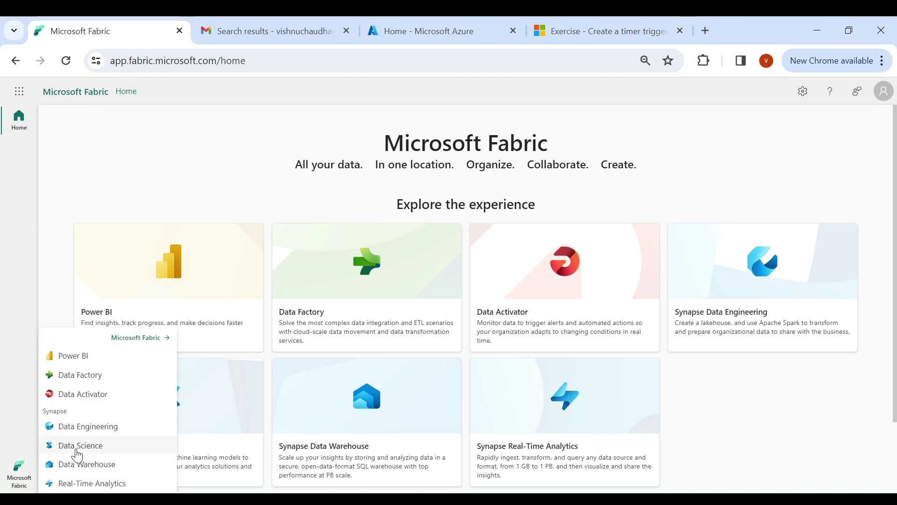
{"action": "left_click", "coordinate": [85, 426]}
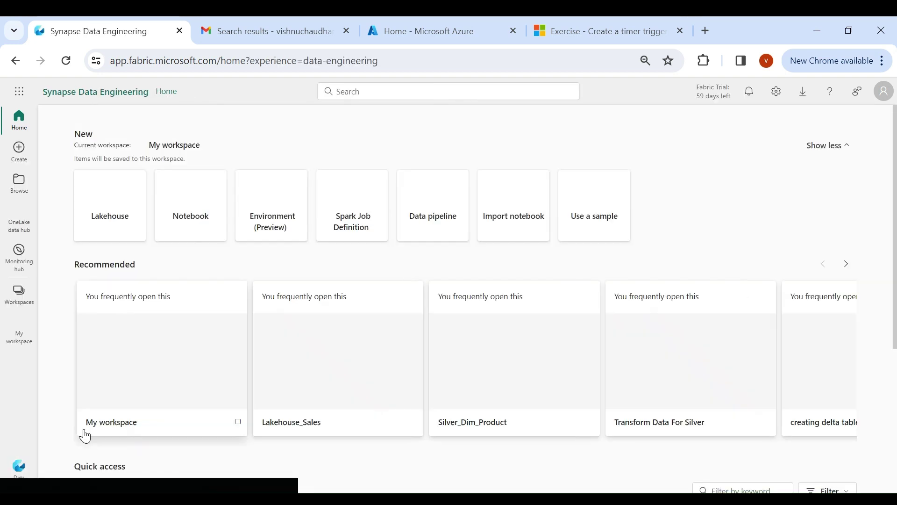
{"action": "left_click", "coordinate": [17, 294]}
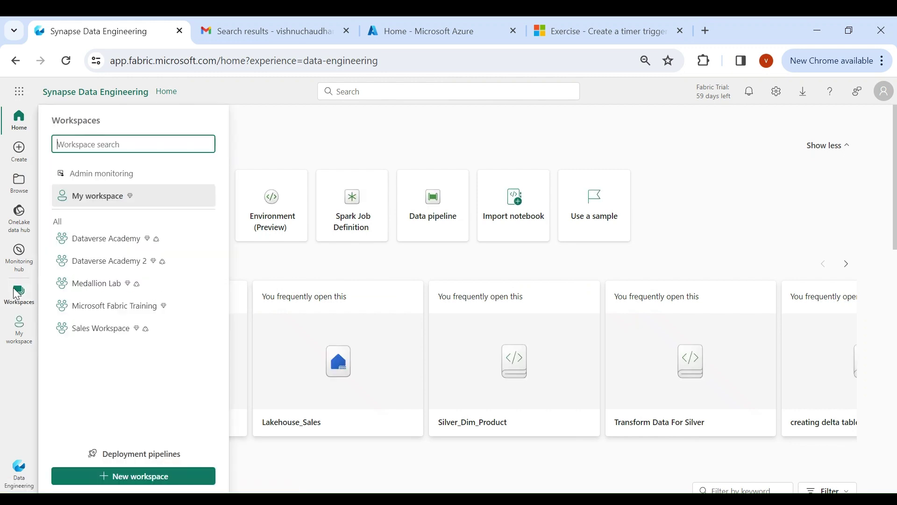
{"action": "left_click", "coordinate": [100, 330]}
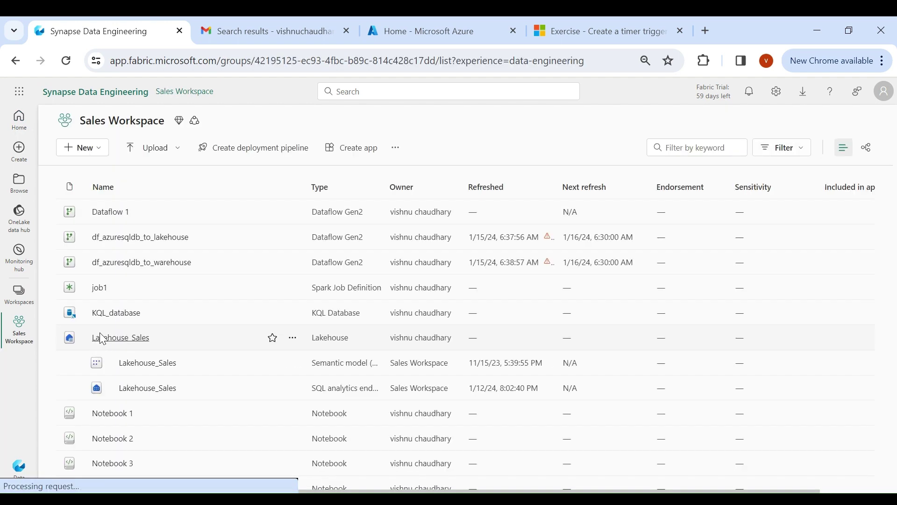
{"action": "left_click", "coordinate": [659, 151]}
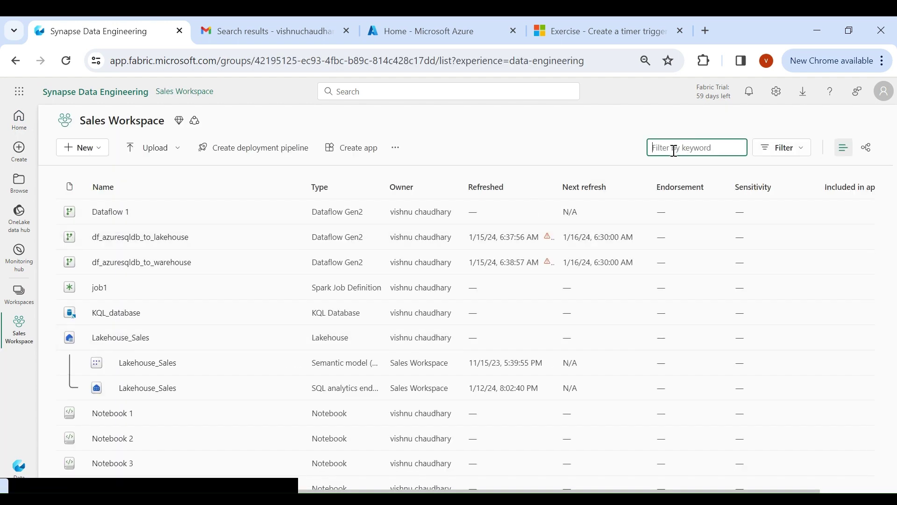
{"action": "type", "text": "lak"}
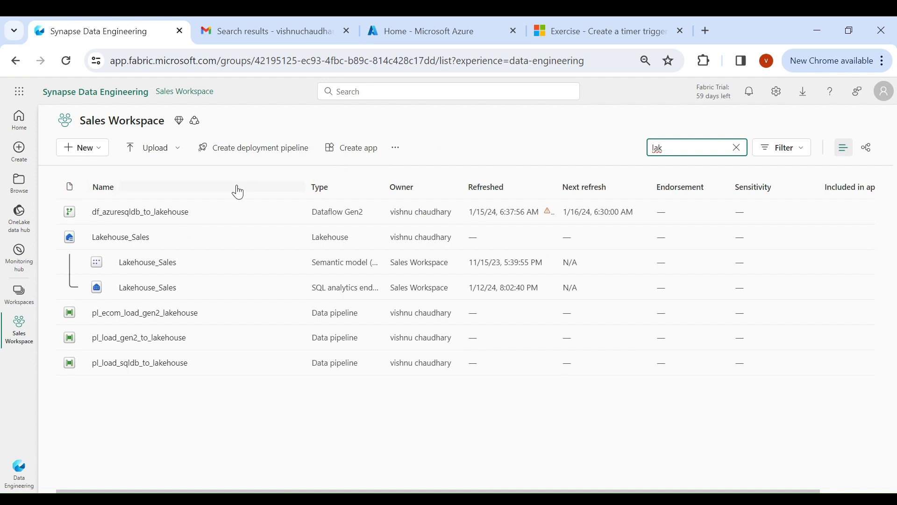
In Lakehouse_Sales, start a new Azure Data Lake Storage Gen2 shortcut, then go to the Azure portal home.
{"action": "left_click", "coordinate": [121, 239]}
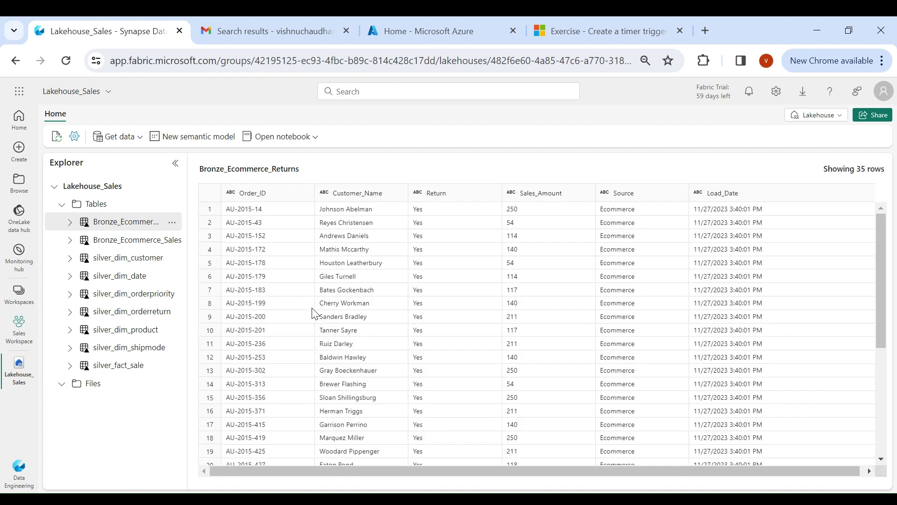
{"action": "left_click", "coordinate": [120, 137]}
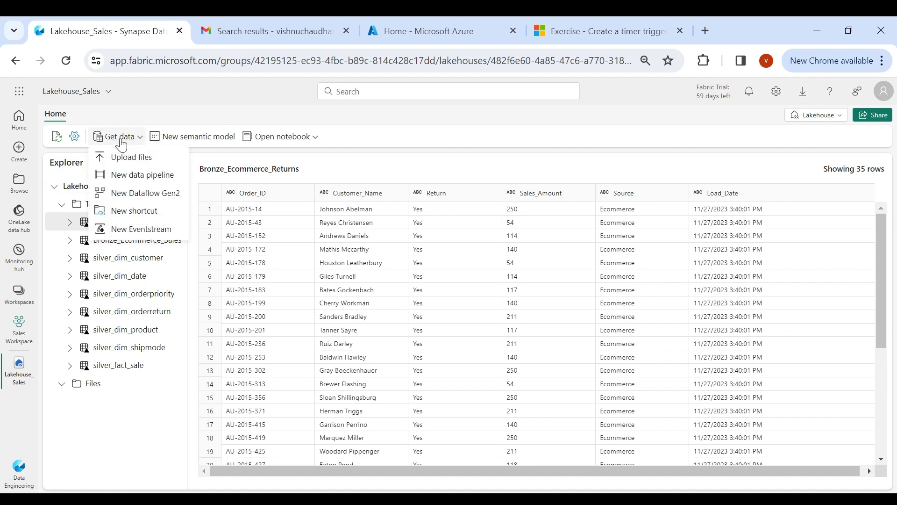
{"action": "left_click", "coordinate": [134, 211]}
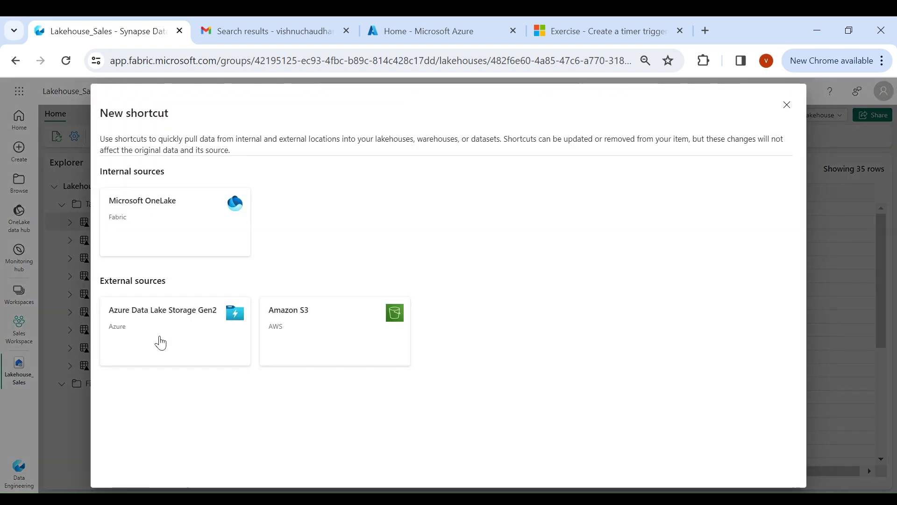
{"action": "left_click", "coordinate": [160, 342]}
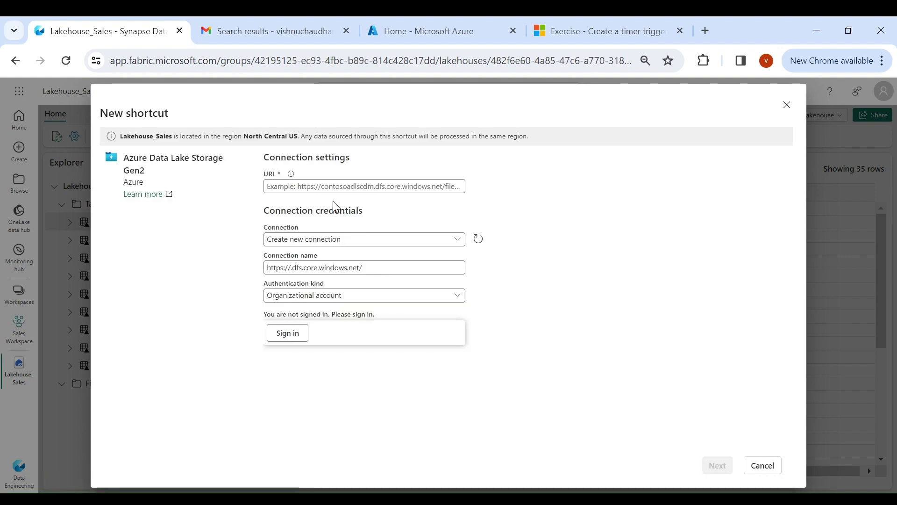
{"action": "left_click", "coordinate": [325, 187]}
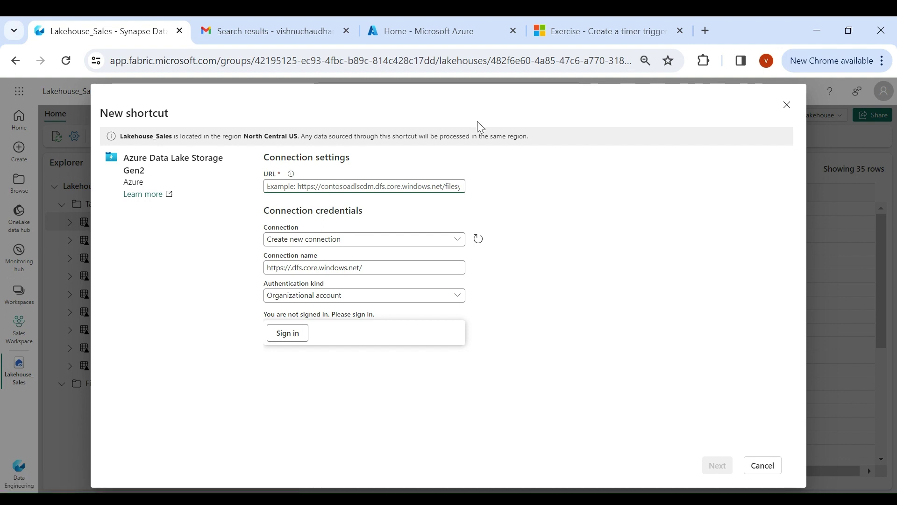
{"action": "left_click", "coordinate": [439, 29]}
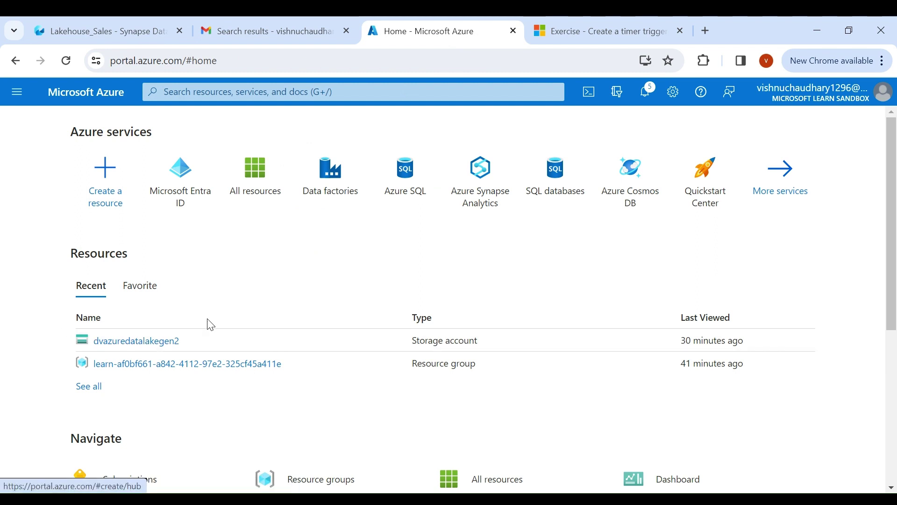
Inspect the archive and current folders in dvazuredatalakegen2's ecommerce container.
{"action": "left_click", "coordinate": [148, 344]}
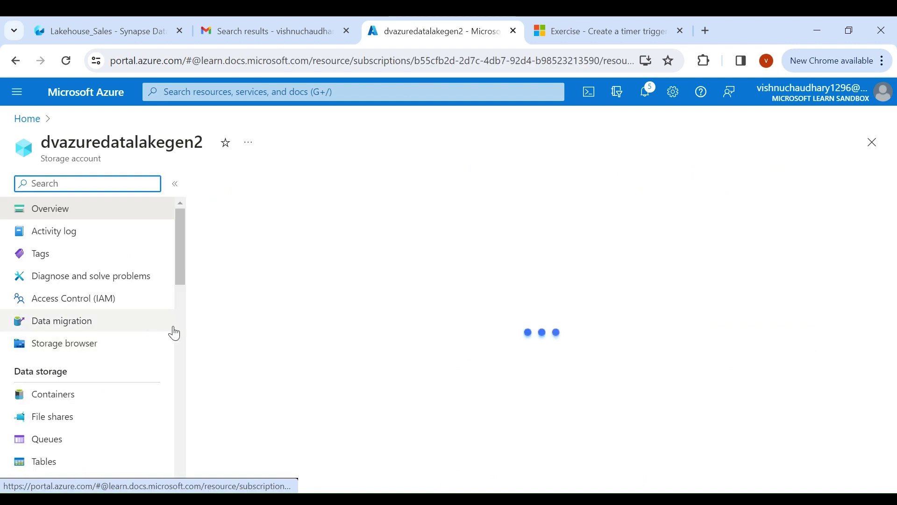
{"action": "left_click_drag", "start_coordinate": [182, 266], "coordinate": [180, 282]}
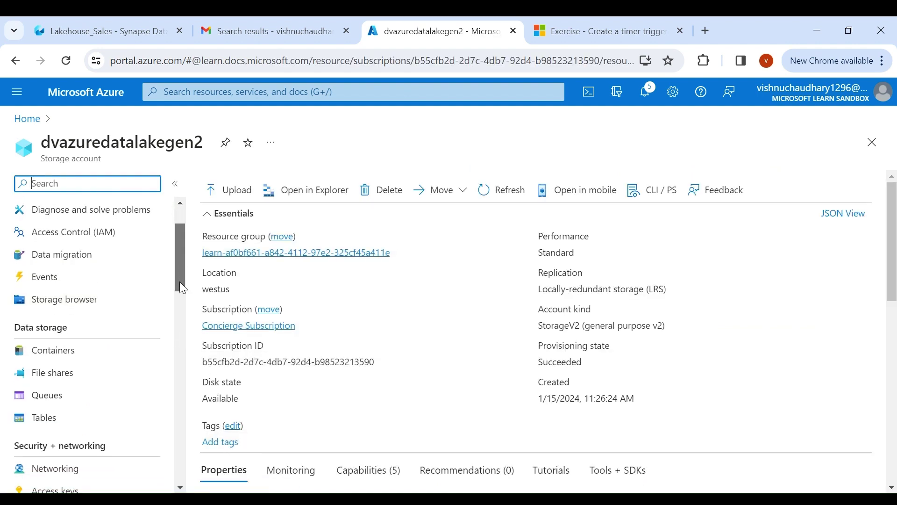
{"action": "left_click", "coordinate": [75, 360]}
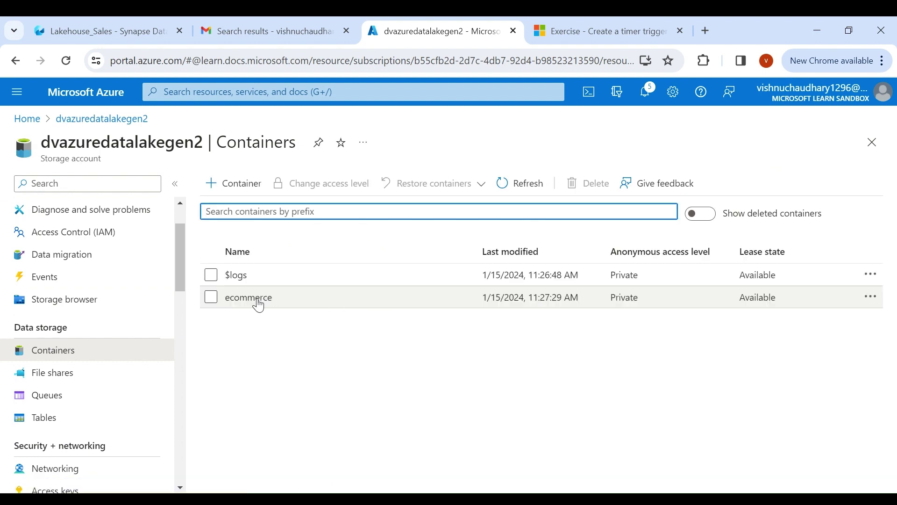
{"action": "left_click", "coordinate": [253, 297]}
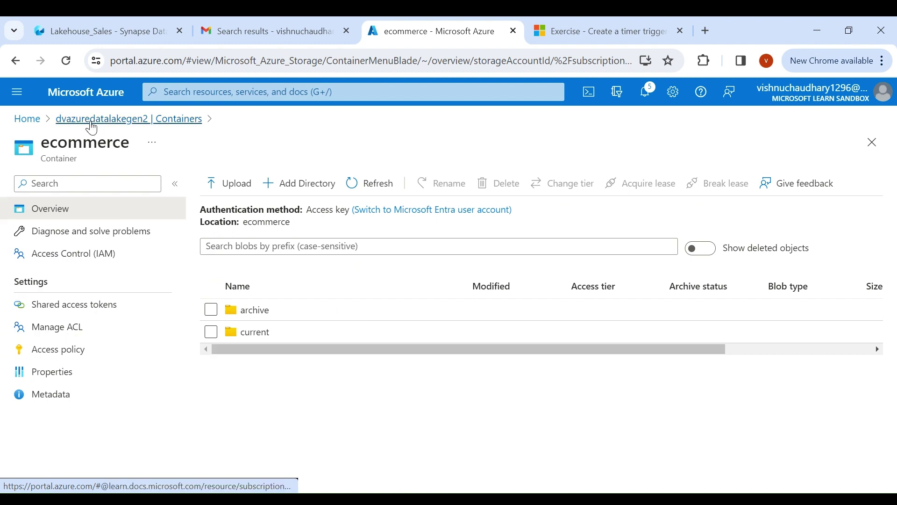
{"action": "left_click", "coordinate": [91, 120]}
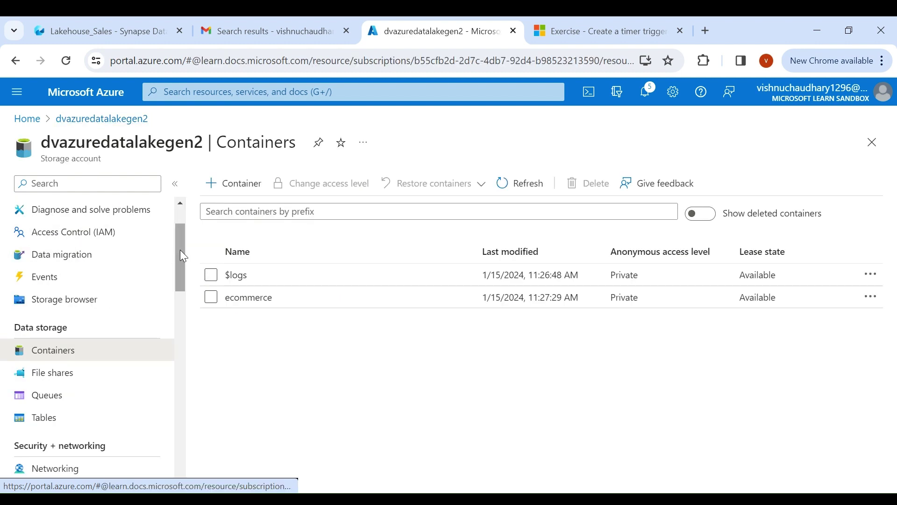
Copy the account's Data Lake Storage endpoint URL from the Endpoints page.
{"action": "left_click_drag", "start_coordinate": [182, 256], "coordinate": [182, 284]}
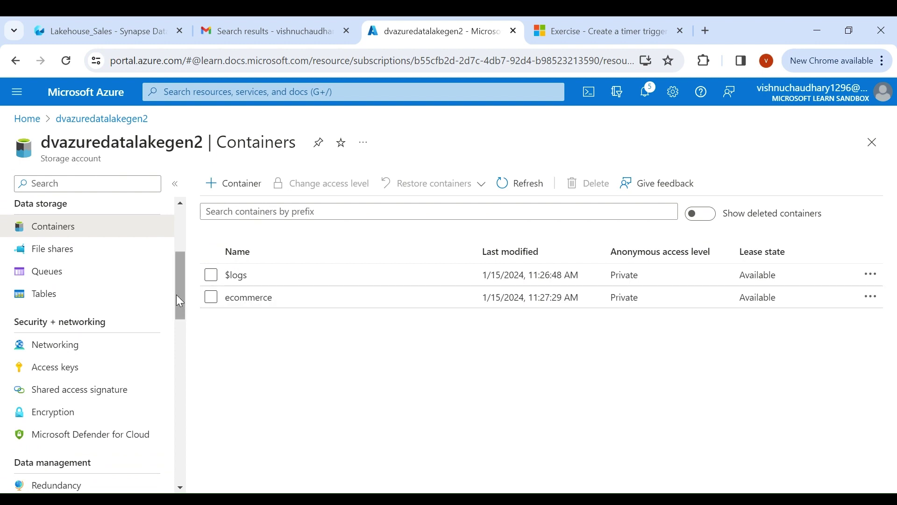
{"action": "left_click_drag", "start_coordinate": [175, 294], "coordinate": [173, 367]}
{"action": "left_click", "coordinate": [71, 402]}
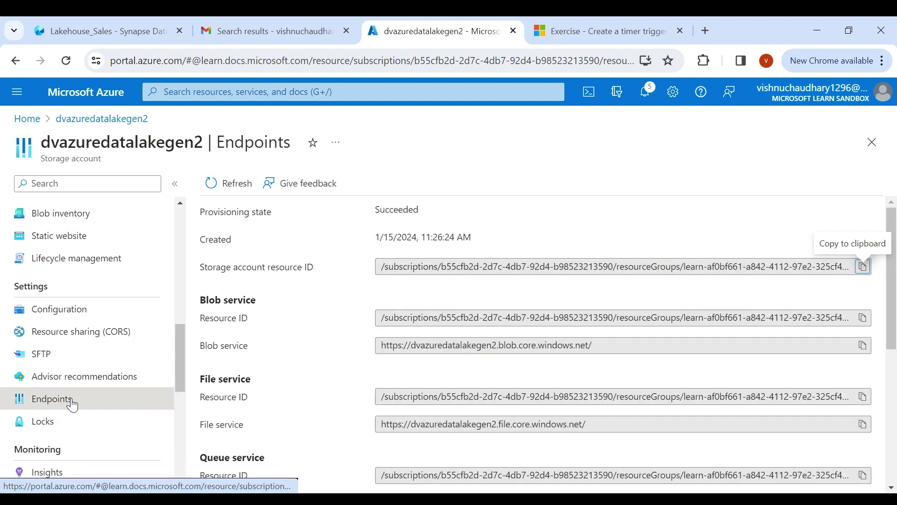
{"action": "left_click_drag", "start_coordinate": [891, 327], "coordinate": [894, 459]}
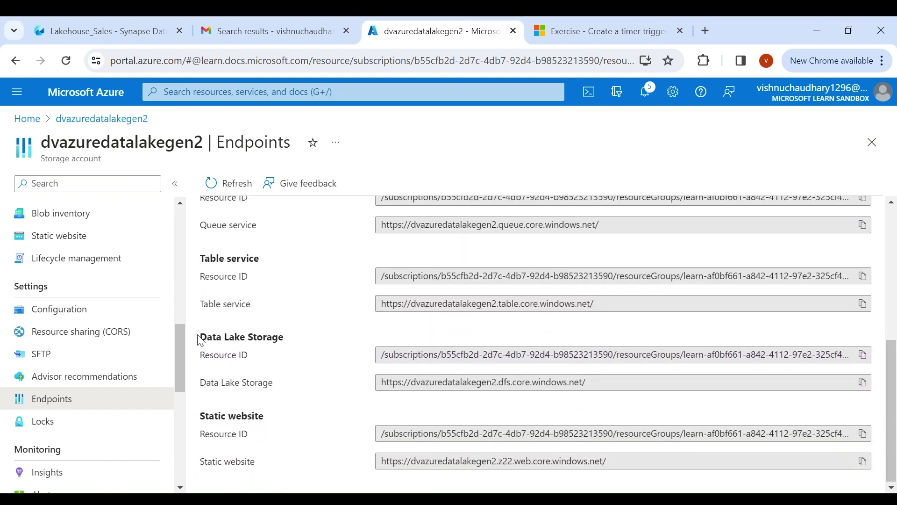
{"action": "left_click_drag", "start_coordinate": [200, 340], "coordinate": [285, 338]}
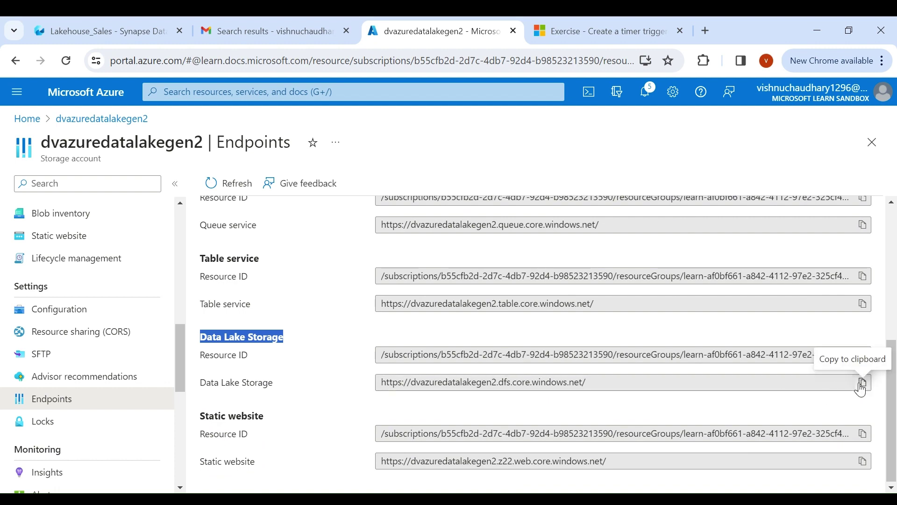
{"action": "left_click", "coordinate": [860, 386]}
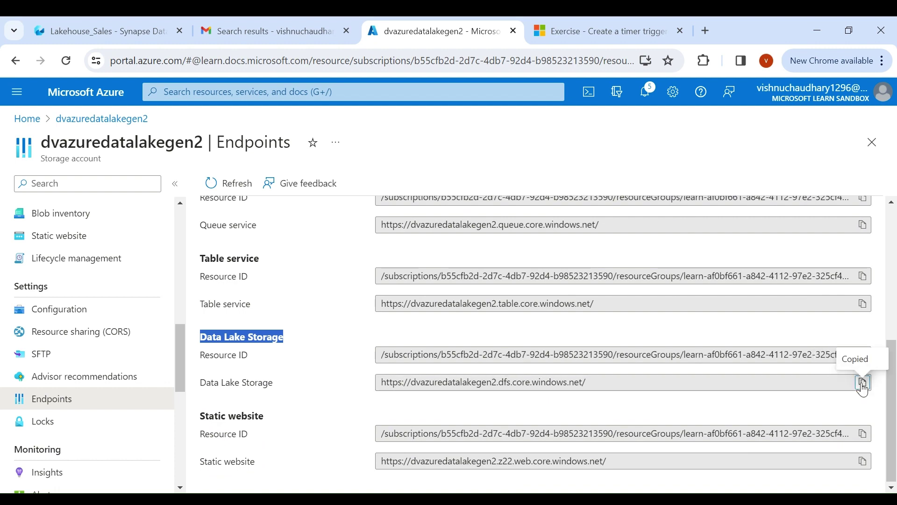
Paste the dfs endpoint as the shortcut URL and name the connection dvazuredatalakegen2.
{"action": "left_click", "coordinate": [114, 38]}
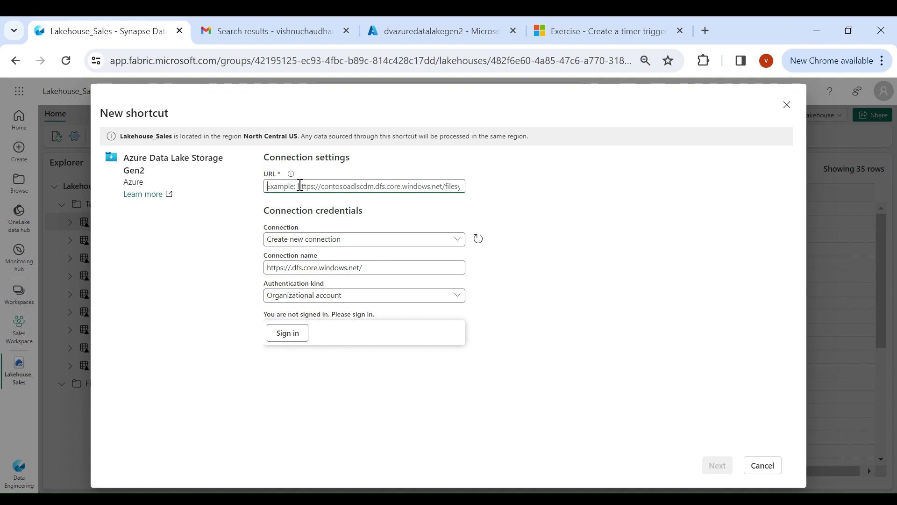
{"action": "key", "text": "ctrl+v"}
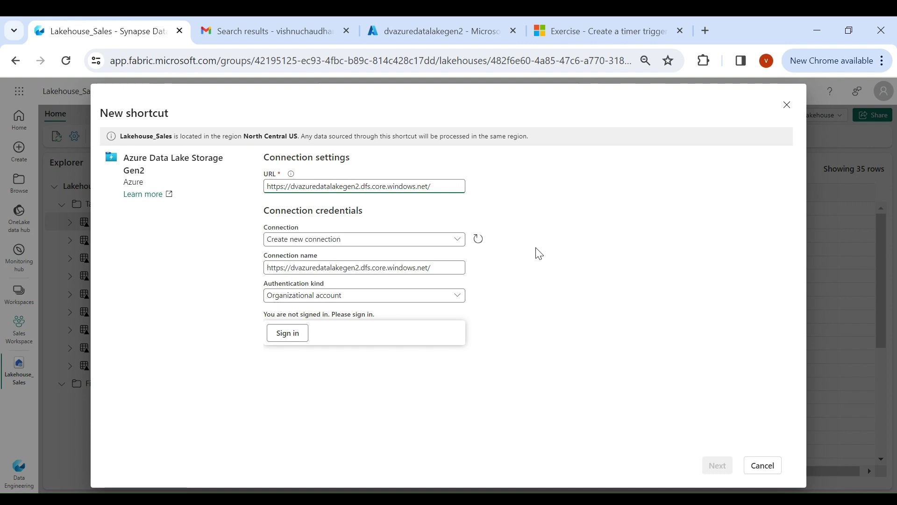
{"action": "left_click_drag", "start_coordinate": [434, 268], "coordinate": [248, 266]}
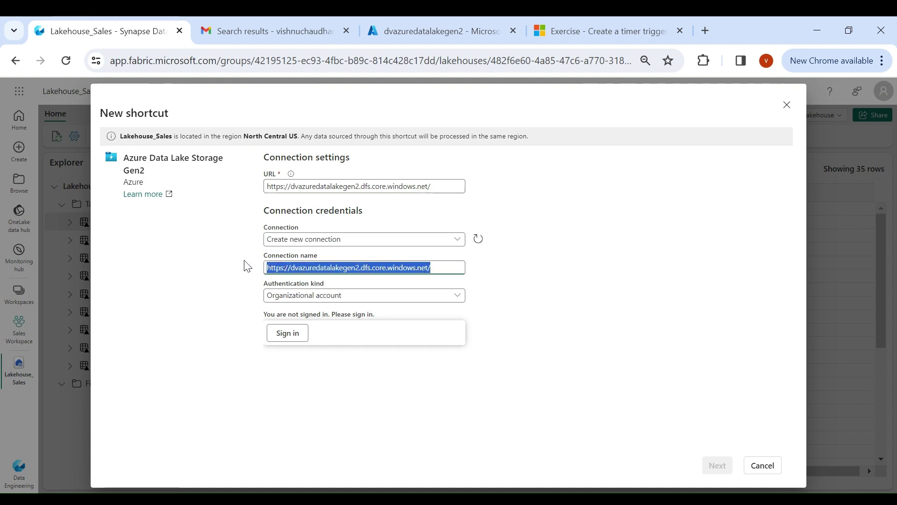
{"action": "key", "text": "BackSpace"}
{"action": "key", "text": "ctrl+v"}
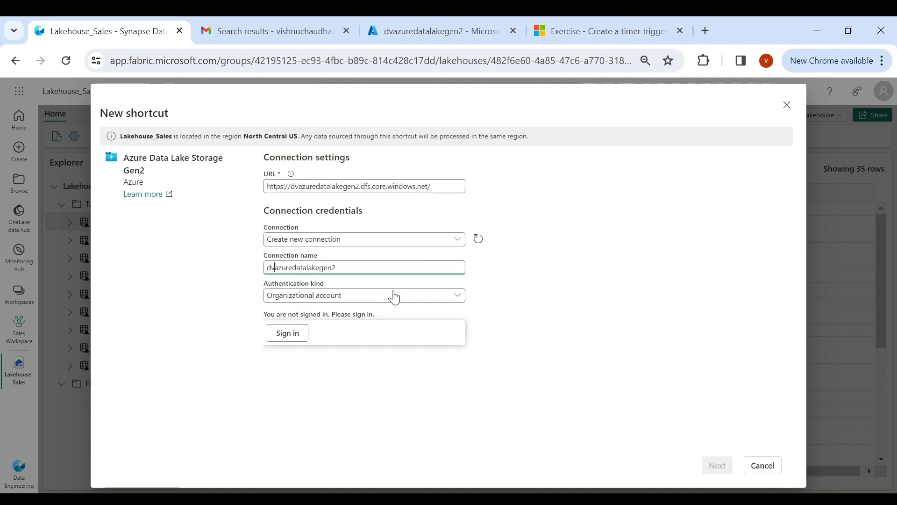
Set the connection's authentication kind to Account key.
{"action": "left_click", "coordinate": [392, 297]}
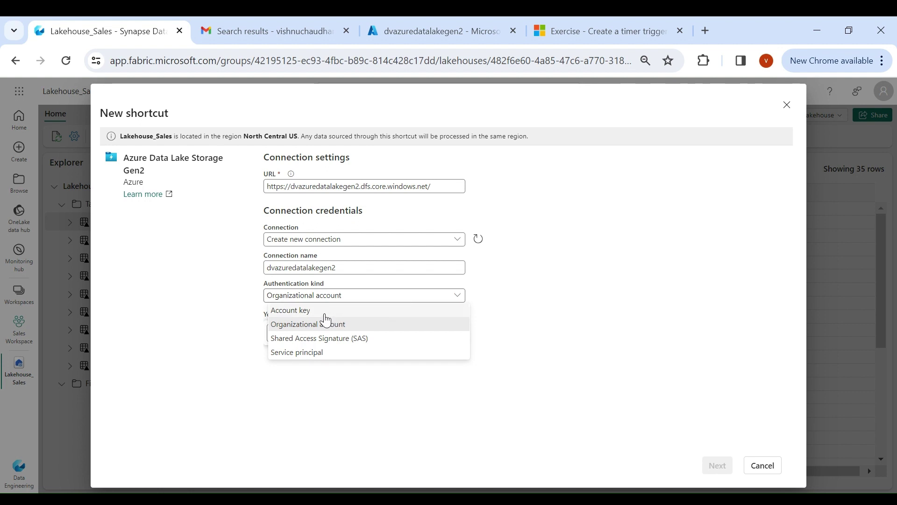
{"action": "left_click", "coordinate": [327, 313]}
{"action": "left_click", "coordinate": [339, 324]}
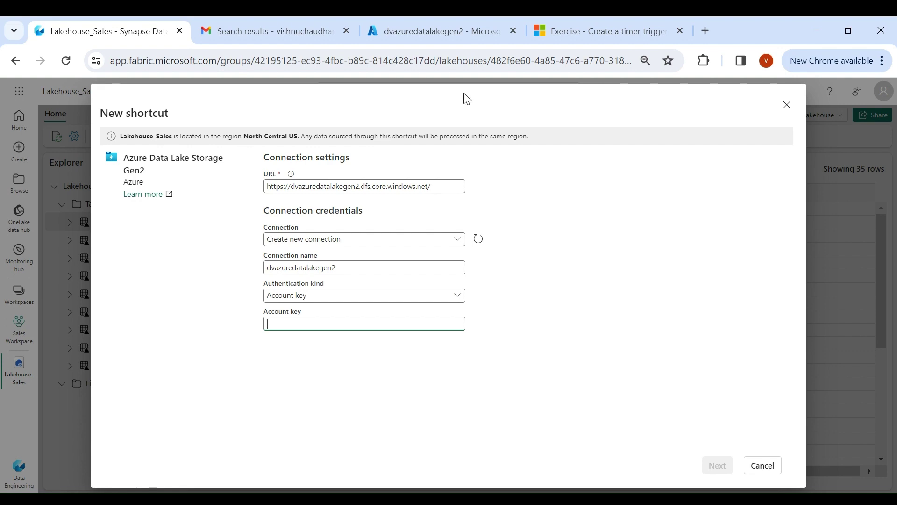
Copy dvazuredatalakegen2's key1 from Access keys and return to the Fabric shortcut dialog.
{"action": "left_click", "coordinate": [444, 36]}
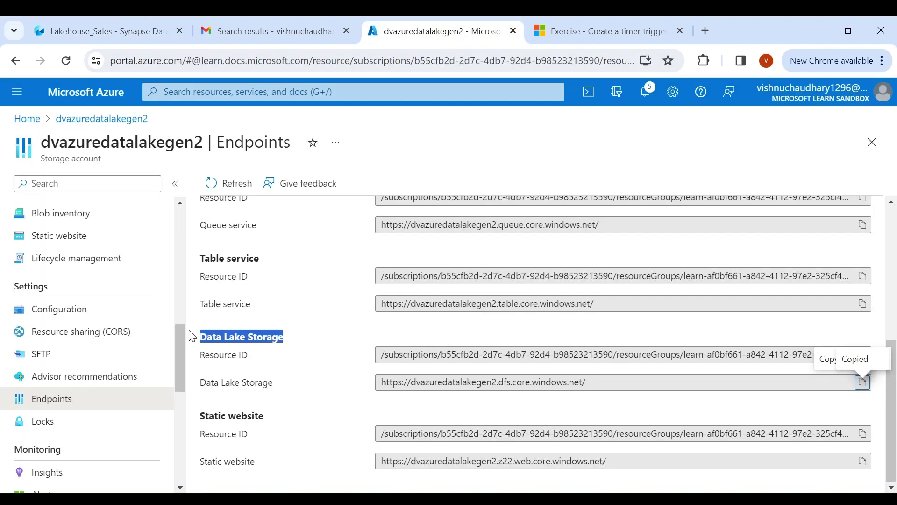
{"action": "left_click_drag", "start_coordinate": [181, 338], "coordinate": [185, 283]}
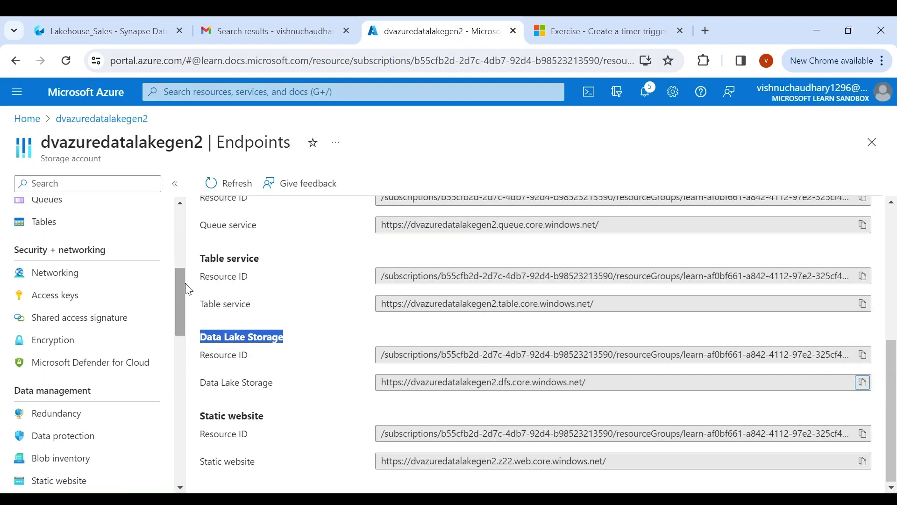
{"action": "left_click", "coordinate": [81, 304]}
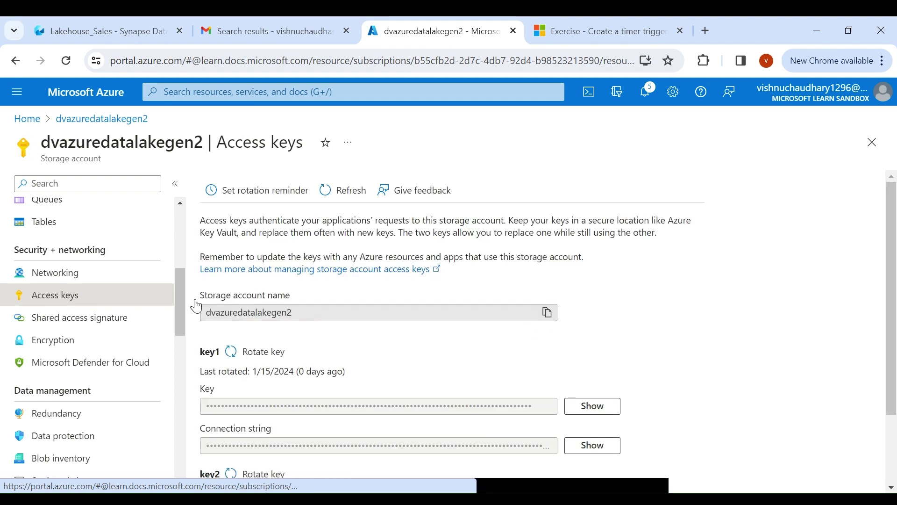
{"action": "scroll", "coordinate": [895, 337], "scroll_direction": "down", "scroll_amount": 2}
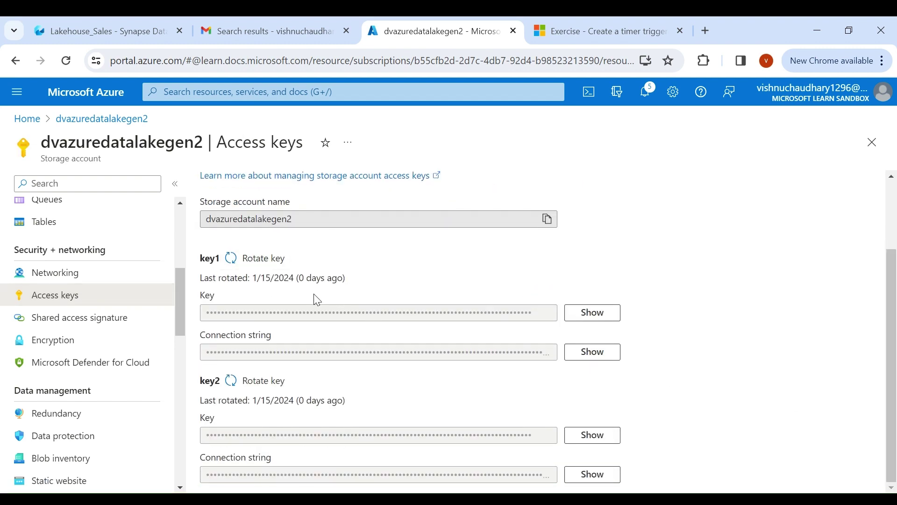
{"action": "left_click", "coordinate": [583, 312]}
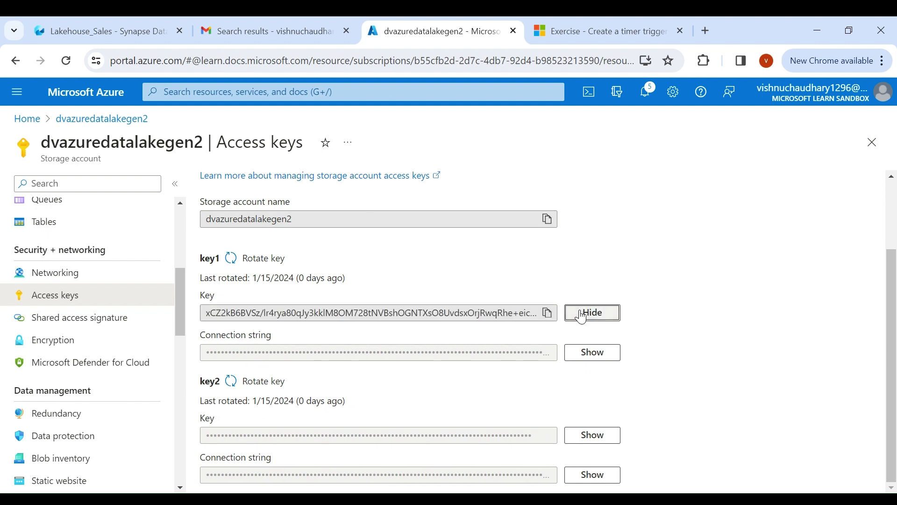
{"action": "left_click", "coordinate": [547, 313]}
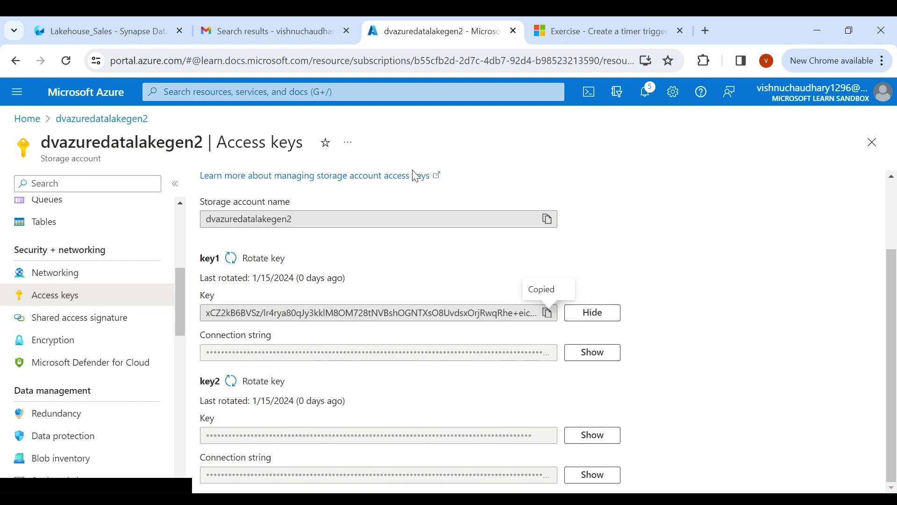
{"action": "left_click", "coordinate": [133, 34]}
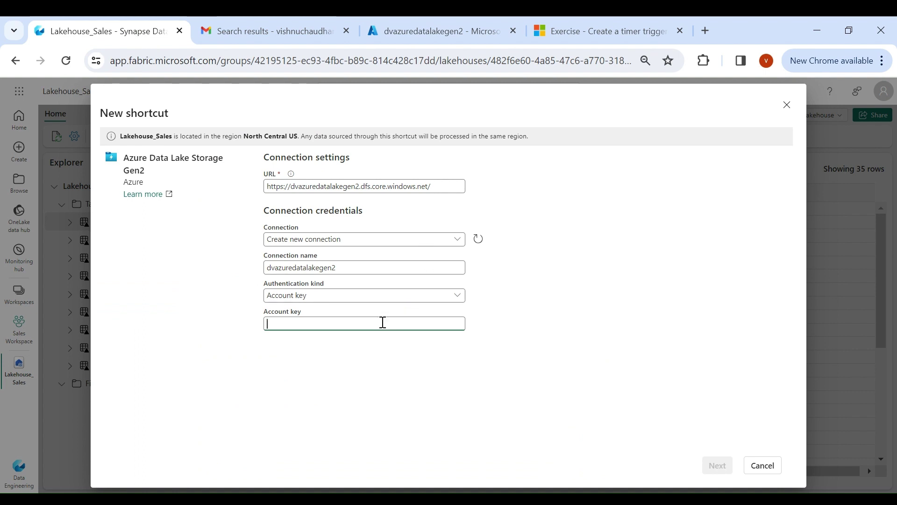
Paste the storage account key and continue to Shortcut settings.
{"action": "key", "text": "ctrl+v"}
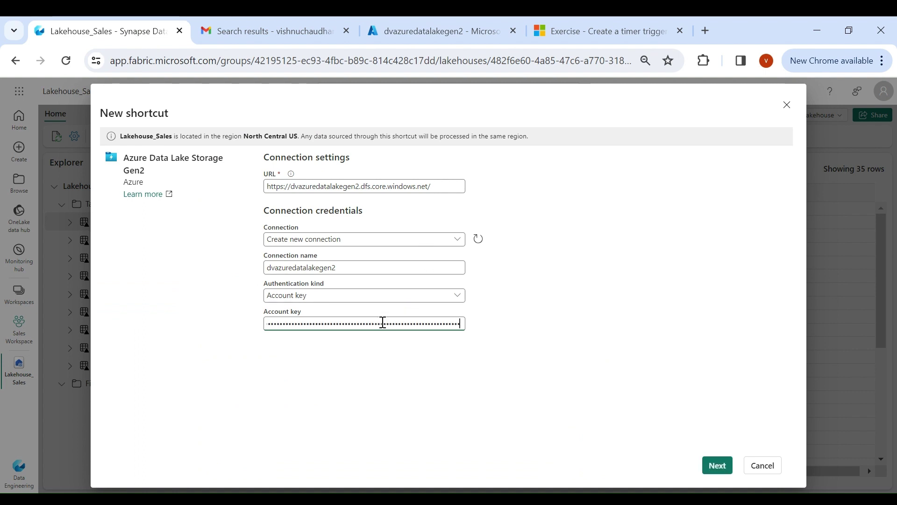
{"action": "left_click", "coordinate": [710, 463]}
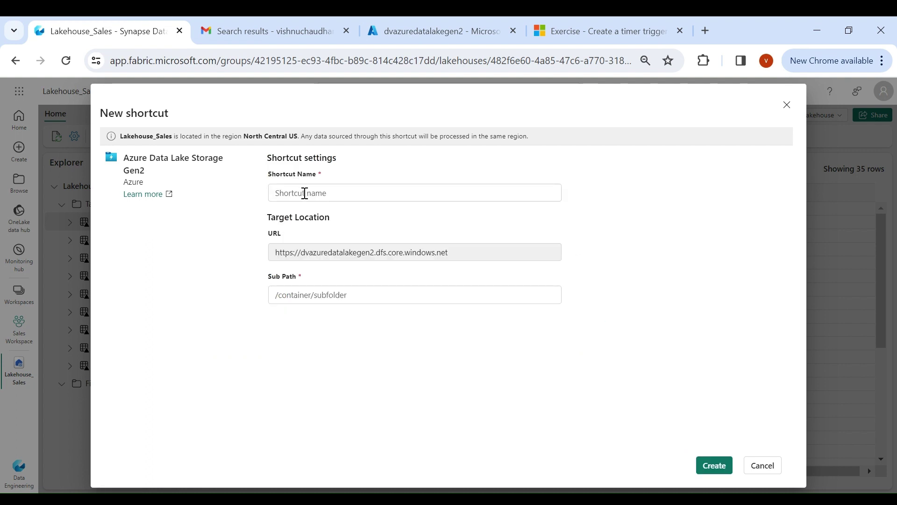
Create a shortcut named datalakegen2 with Sub Path ecommerce.
{"action": "left_click", "coordinate": [305, 193]}
{"action": "key", "text": "ctrl+v"}
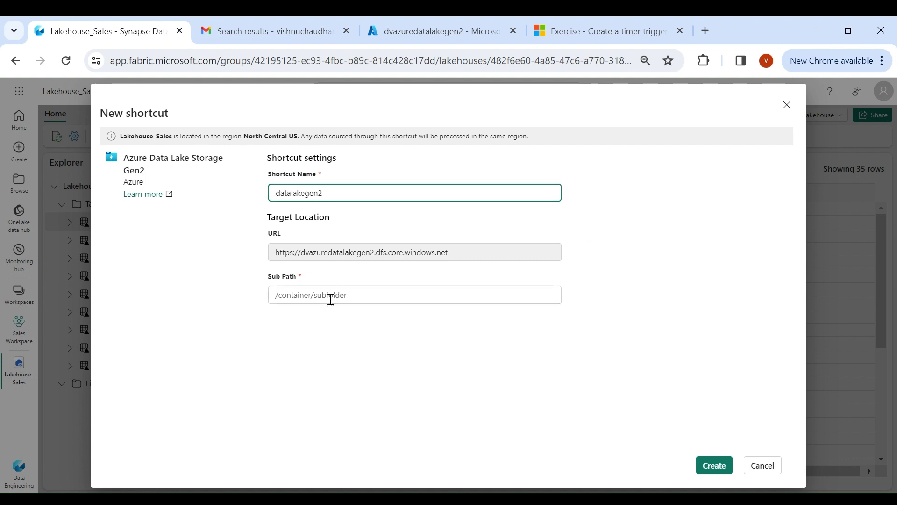
{"action": "left_click", "coordinate": [331, 299]}
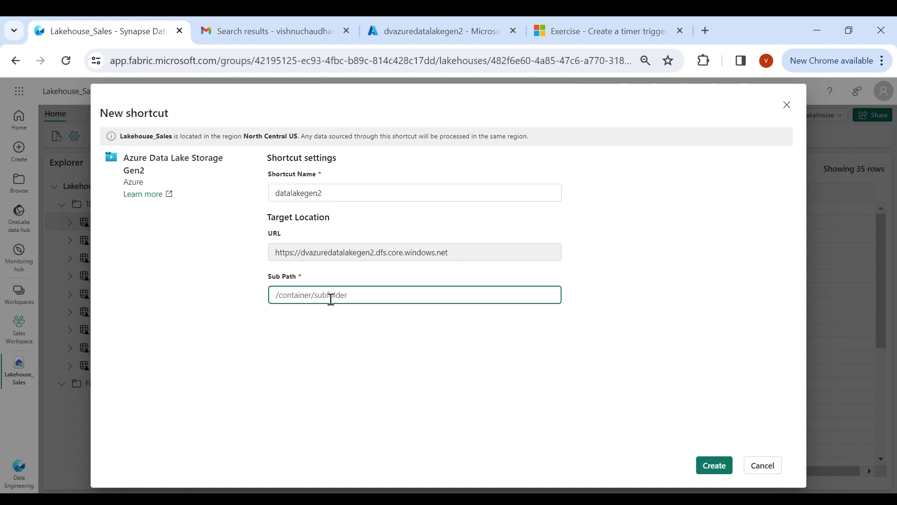
{"action": "type", "text": "eomm"}
{"action": "key", "text": "BackSpace"}
{"action": "key", "text": "BackSpace"}
{"action": "key", "text": "BackSpace"}
{"action": "key", "text": "BackSpace"}
{"action": "type", "text": "c"}
{"action": "key", "text": "BackSpace"}
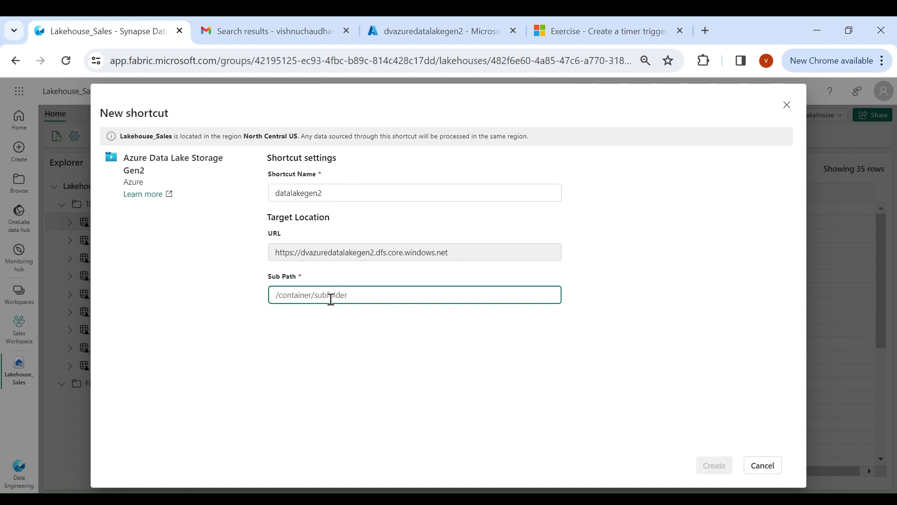
{"action": "type", "text": "ecommerce"}
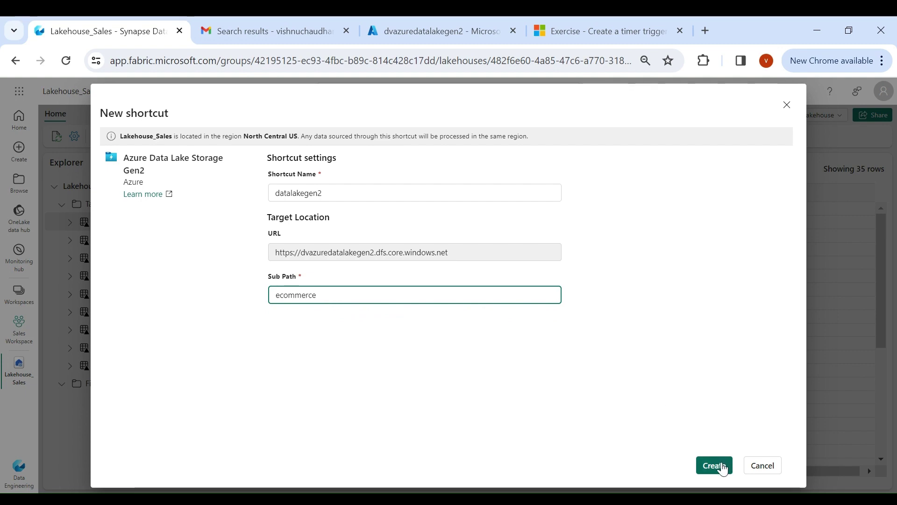
{"action": "left_click", "coordinate": [722, 467]}
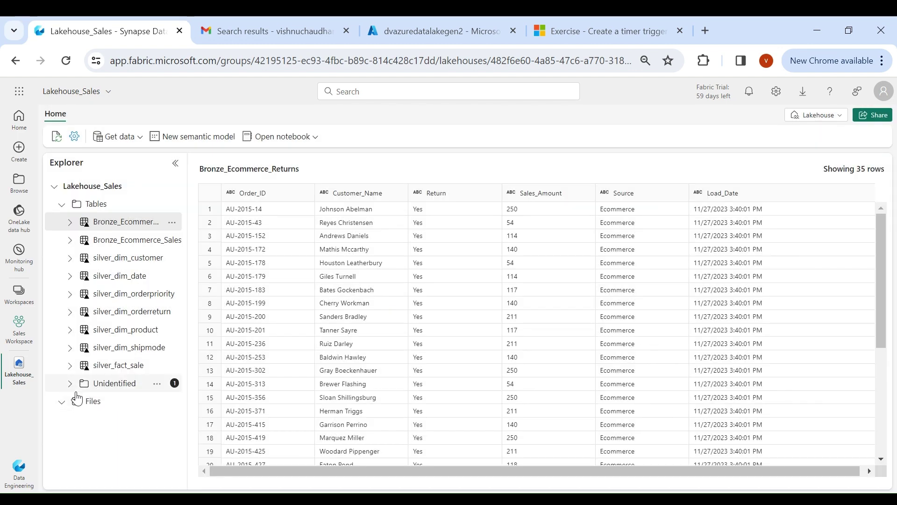
Expand and refresh Unidentified, then open datalakegen2's current folder showing Sales.xlsx.
{"action": "left_click", "coordinate": [70, 383]}
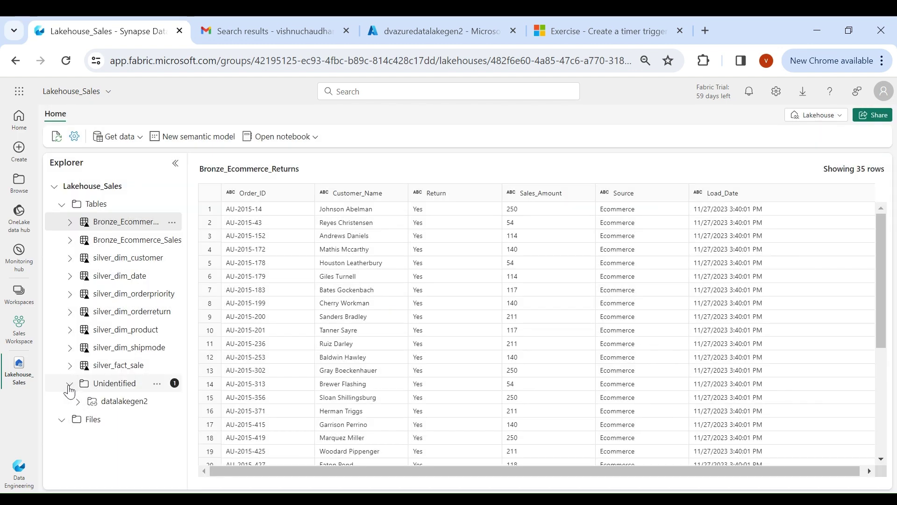
{"action": "left_click", "coordinate": [157, 384]}
{"action": "left_click", "coordinate": [179, 429]}
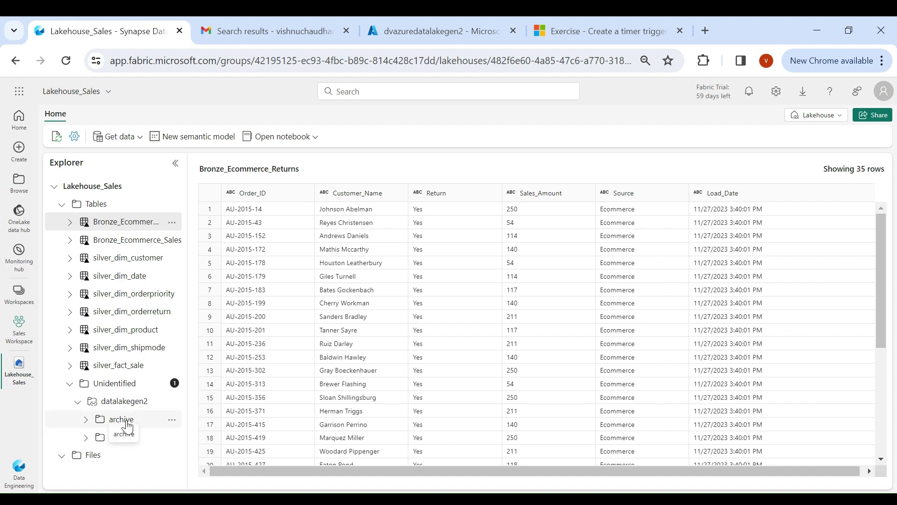
{"action": "left_click", "coordinate": [127, 437]}
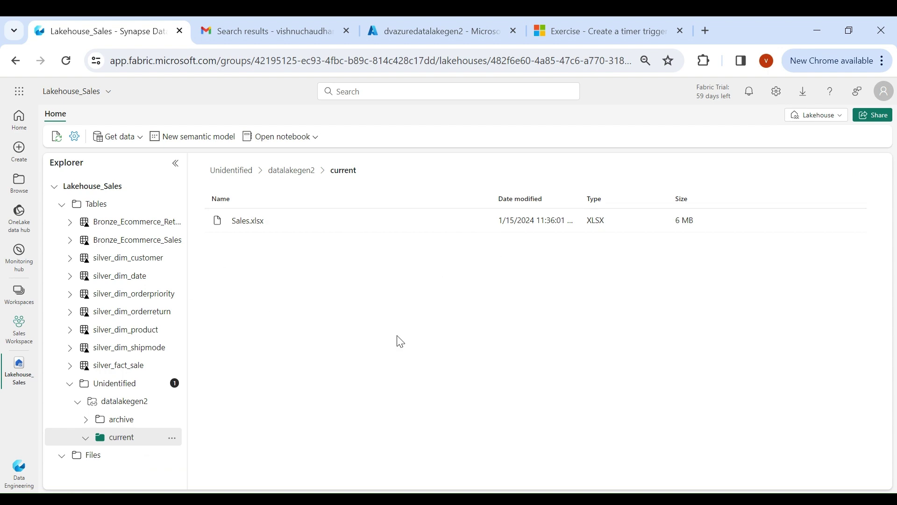
Confirm Sales.xlsx in the ecommerce container's current folder in Azure, then return to Lakehouse_Sales.
{"action": "left_click", "coordinate": [472, 27]}
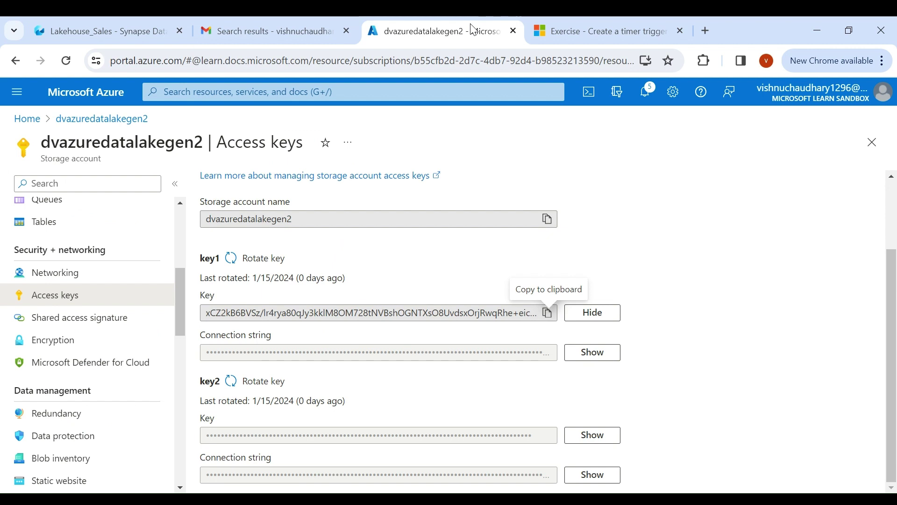
{"action": "scroll", "coordinate": [178, 234], "scroll_direction": "up", "scroll_amount": 5}
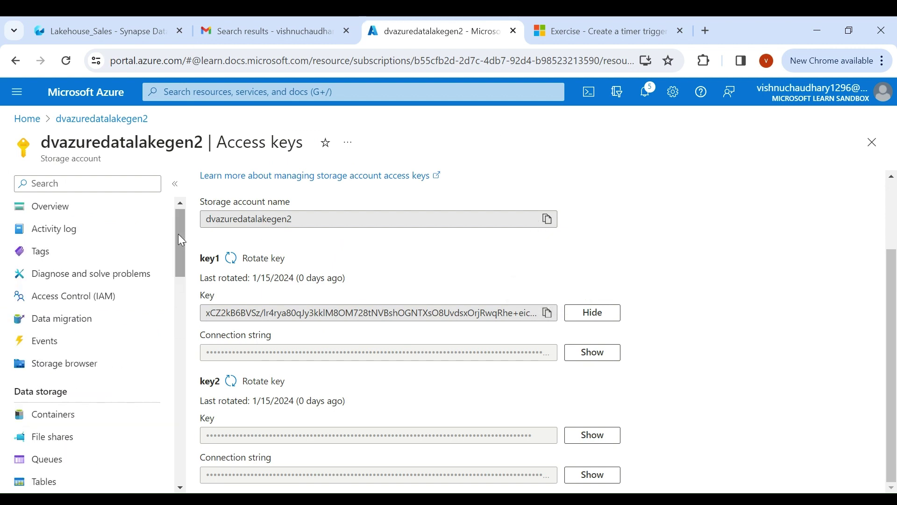
{"action": "left_click", "coordinate": [51, 422]}
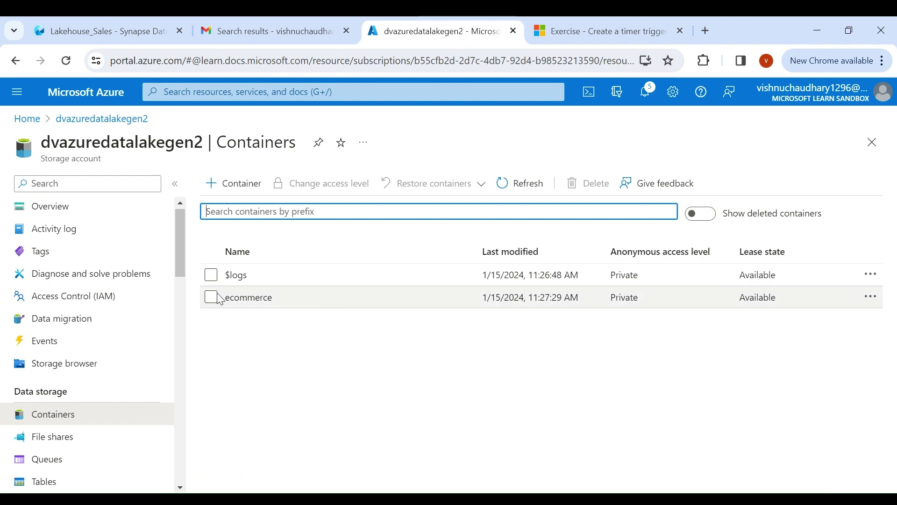
{"action": "left_click", "coordinate": [254, 306]}
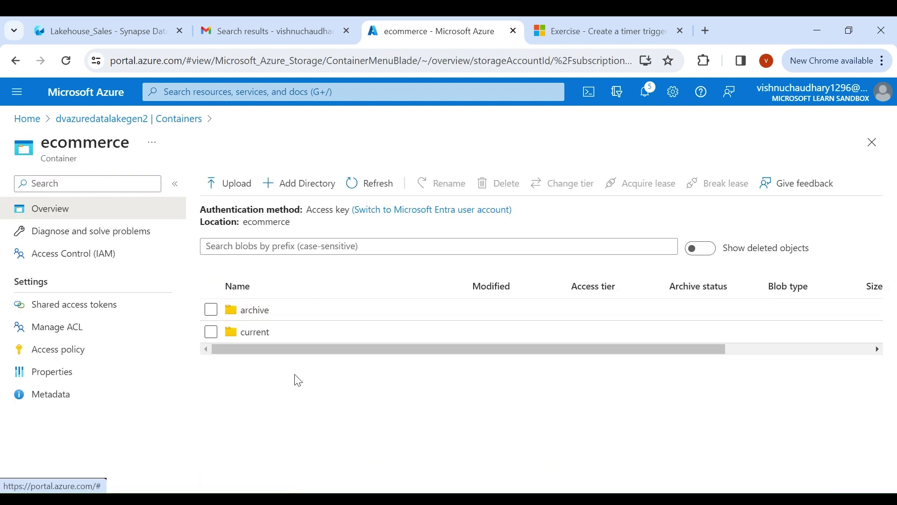
{"action": "left_click", "coordinate": [255, 333]}
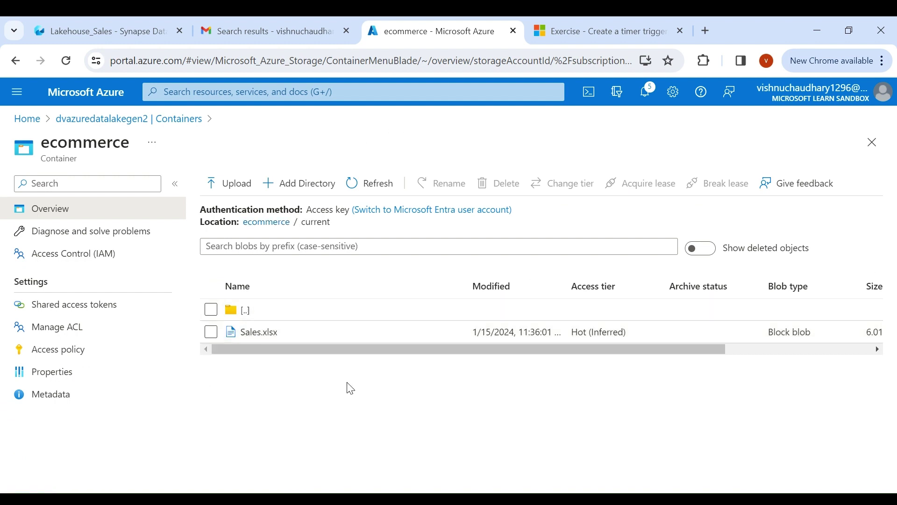
{"action": "left_click", "coordinate": [100, 36]}
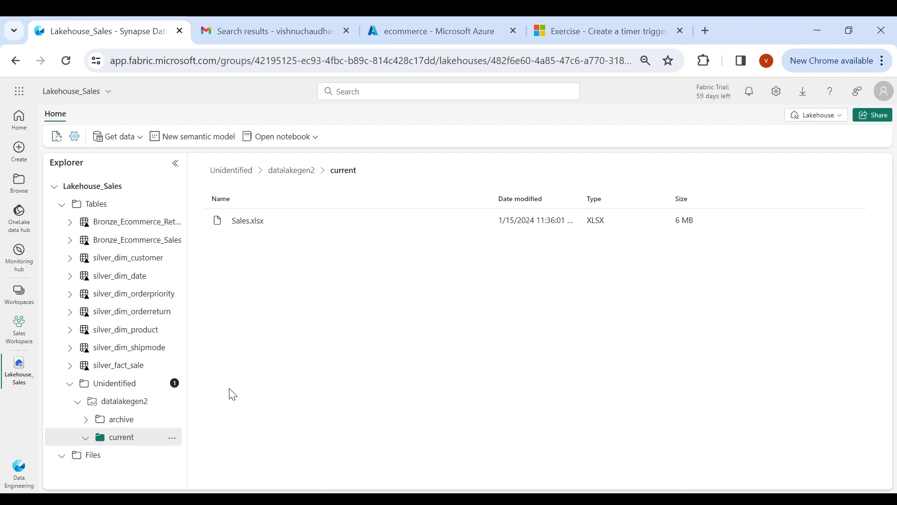